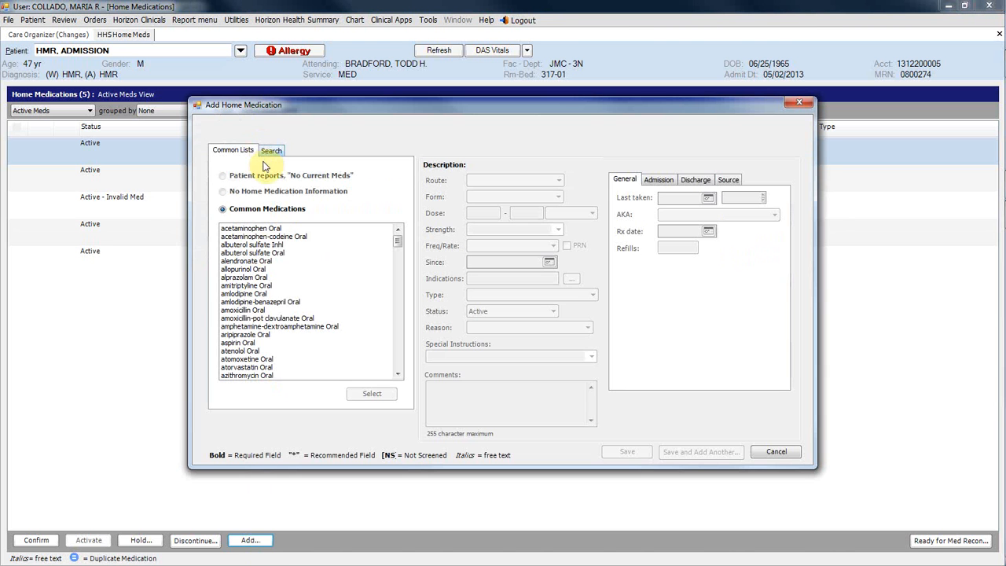
Search the medication database for "lopress" and select Lopressor as the home medication
{"action": "left_click", "coordinate": [268, 151]}
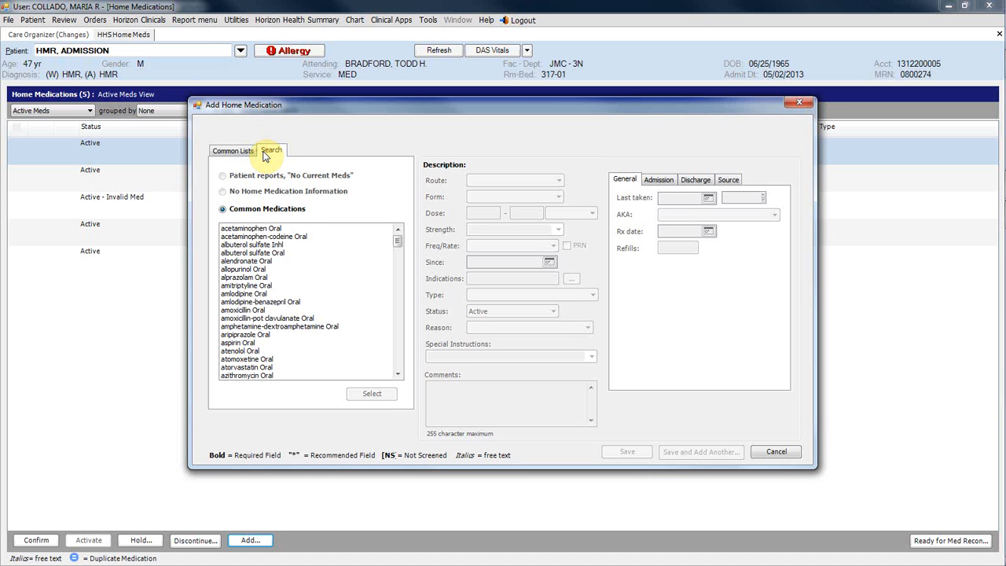
{"action": "left_click", "coordinate": [262, 203]}
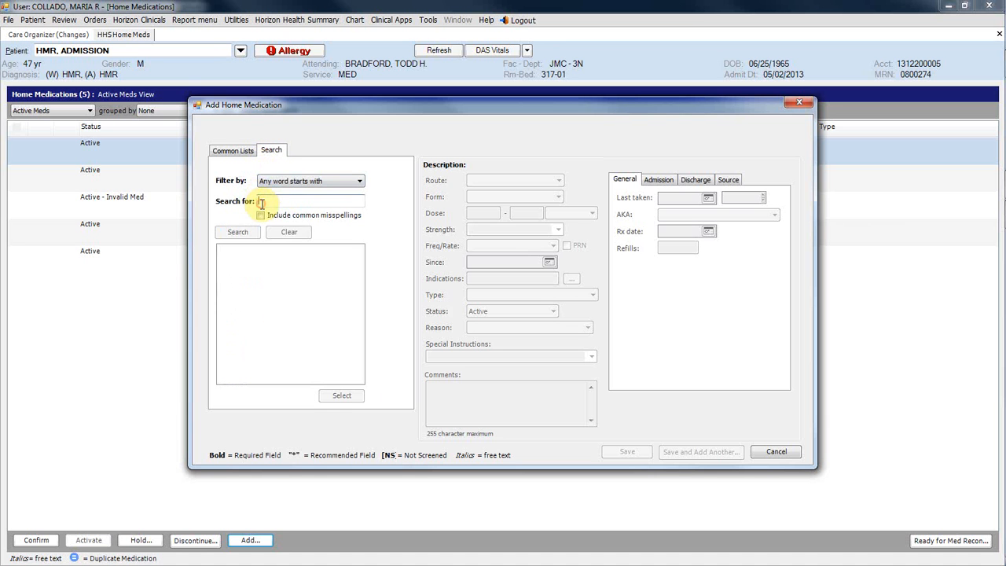
{"action": "type", "text": "loor"}
{"action": "key", "text": "Return"}
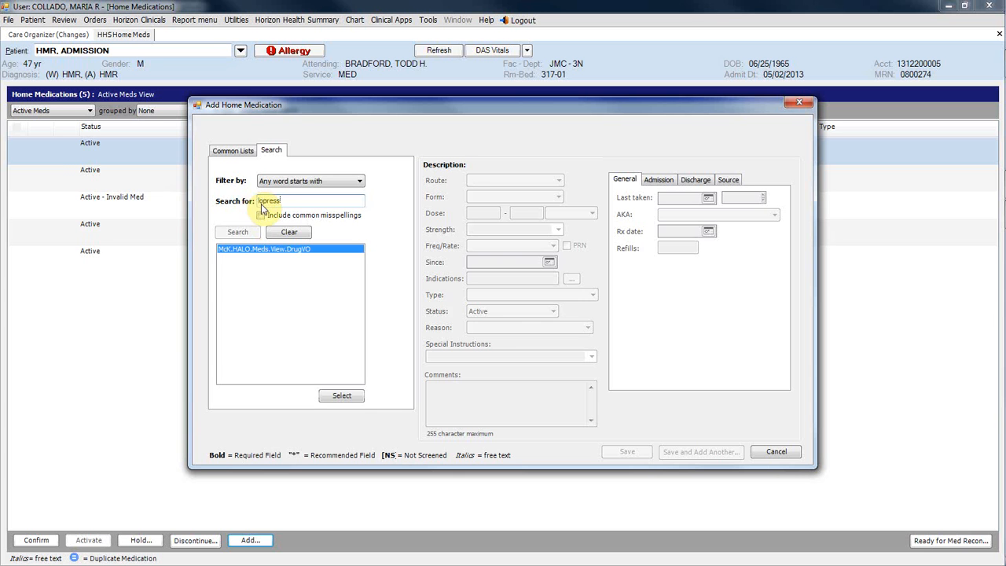
{"action": "left_click", "coordinate": [343, 397]}
Set the Lopressor route to ORAL-ORAL and the form to Tablet
{"action": "left_click", "coordinate": [557, 182]}
{"action": "left_click", "coordinate": [558, 200]}
{"action": "left_click", "coordinate": [557, 197]}
{"action": "left_click", "coordinate": [542, 216]}
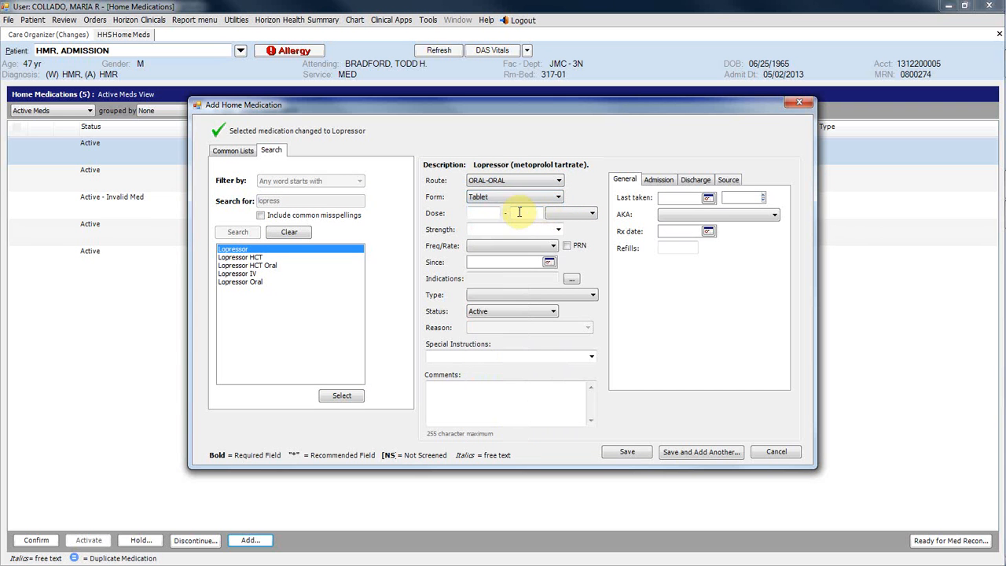
Enter a Lopressor dose of 50 mg and choose the 50 mg strength
{"action": "left_click", "coordinate": [496, 211]}
{"action": "type", "text": "50"}
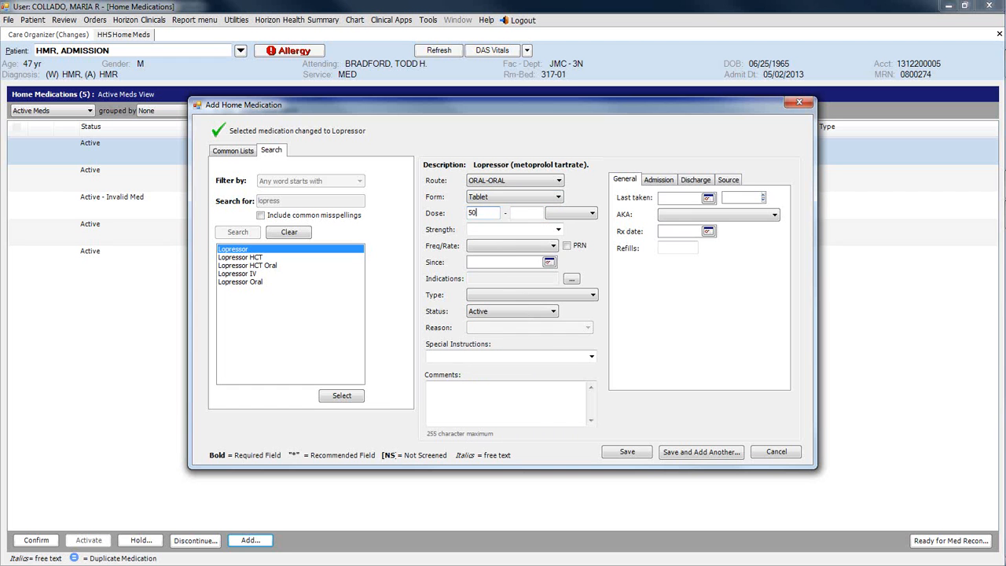
{"action": "left_click", "coordinate": [591, 213]}
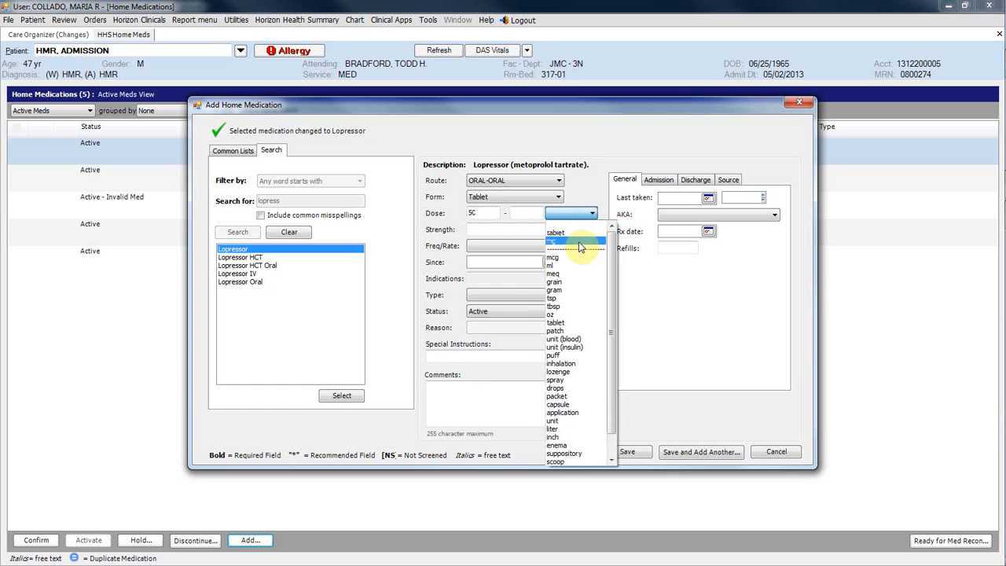
{"action": "left_click", "coordinate": [579, 243]}
{"action": "left_click", "coordinate": [556, 228]}
{"action": "left_click", "coordinate": [556, 253]}
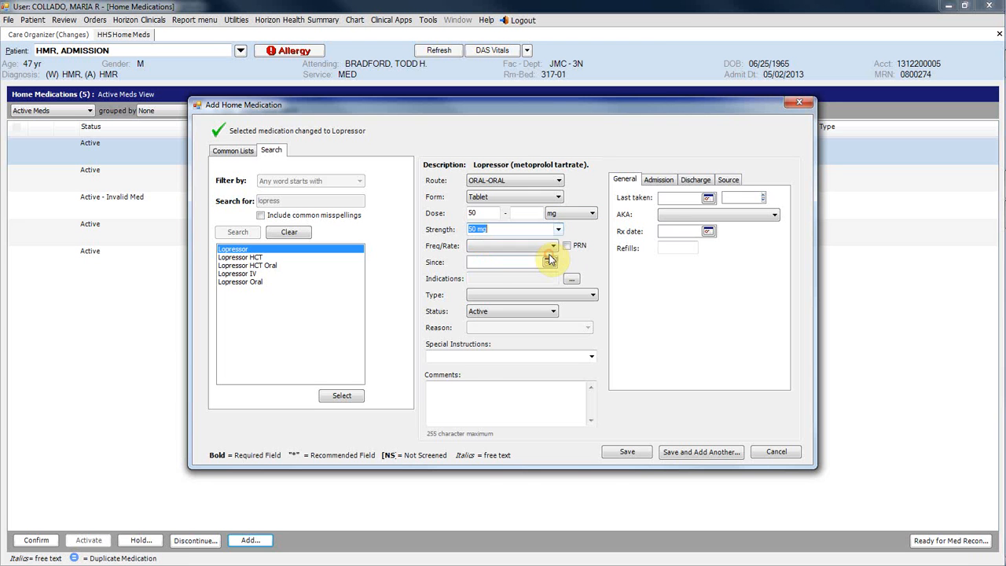
Set the Lopressor frequency to Every day and save the home medication
{"action": "left_click", "coordinate": [553, 247]}
{"action": "left_click", "coordinate": [547, 264]}
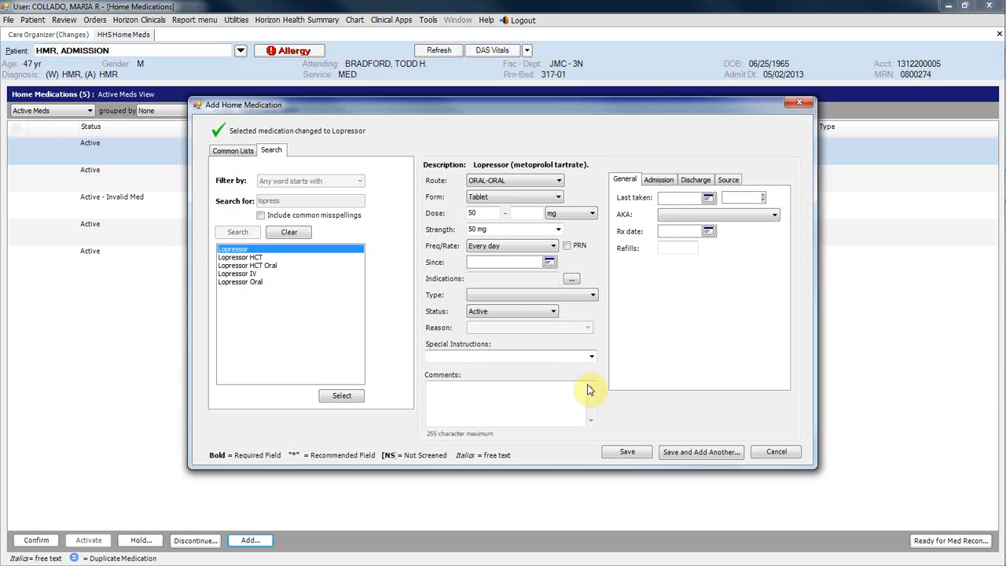
{"action": "left_click", "coordinate": [626, 451]}
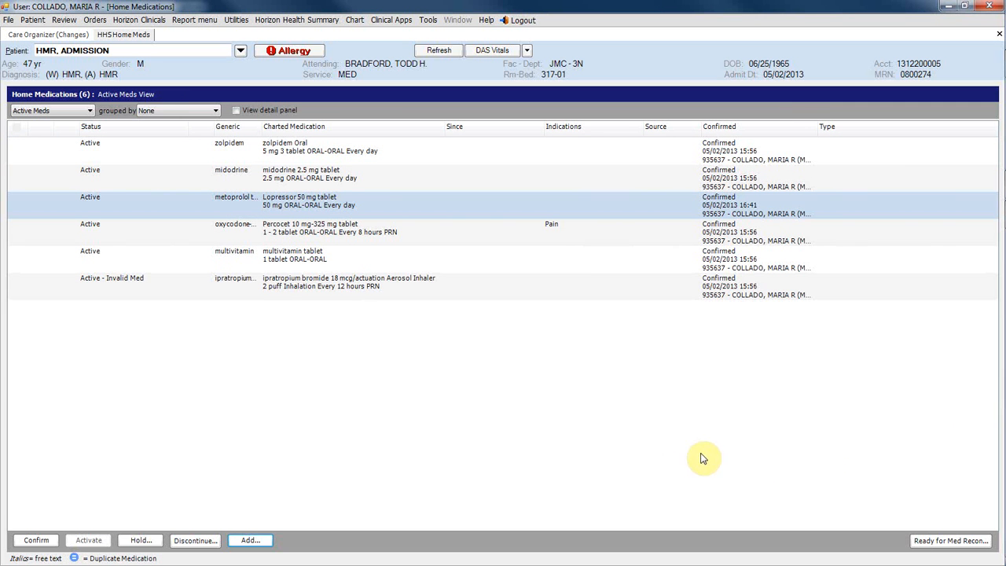
Mark the patient ready for medication reconciliation by creating a notification of type Admission
{"action": "left_click", "coordinate": [951, 542]}
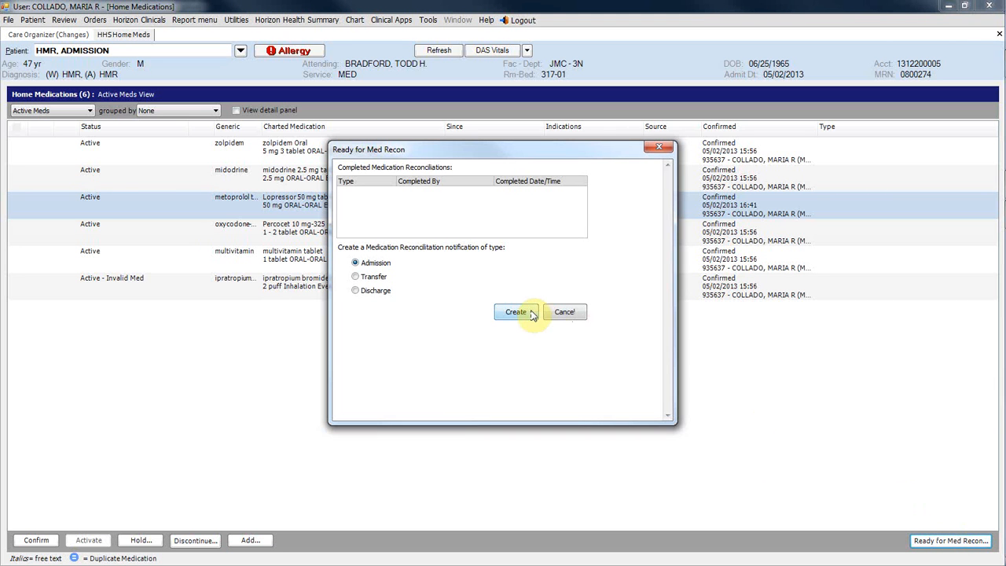
{"action": "left_click", "coordinate": [530, 313]}
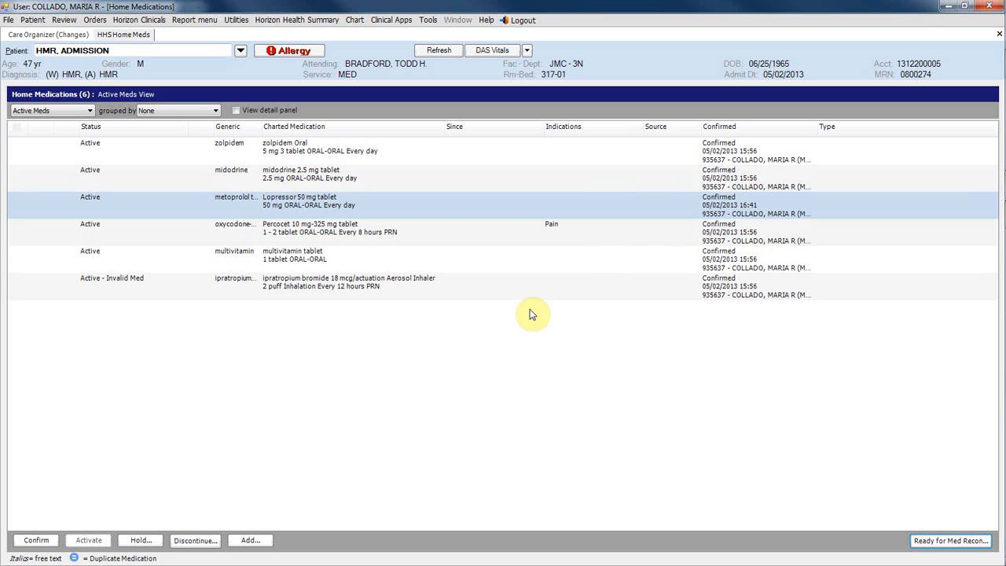
Switch to the HorizonWP Physician Portal, refresh the working patient list and open the patient in room 3N-317-01
{"action": "left_click", "coordinate": [946, 8]}
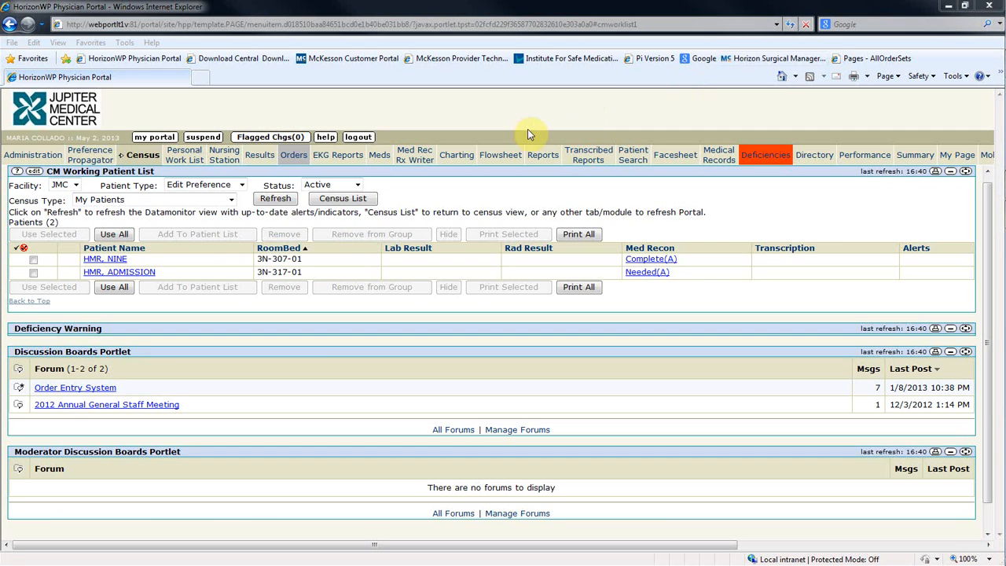
{"action": "left_click", "coordinate": [274, 200]}
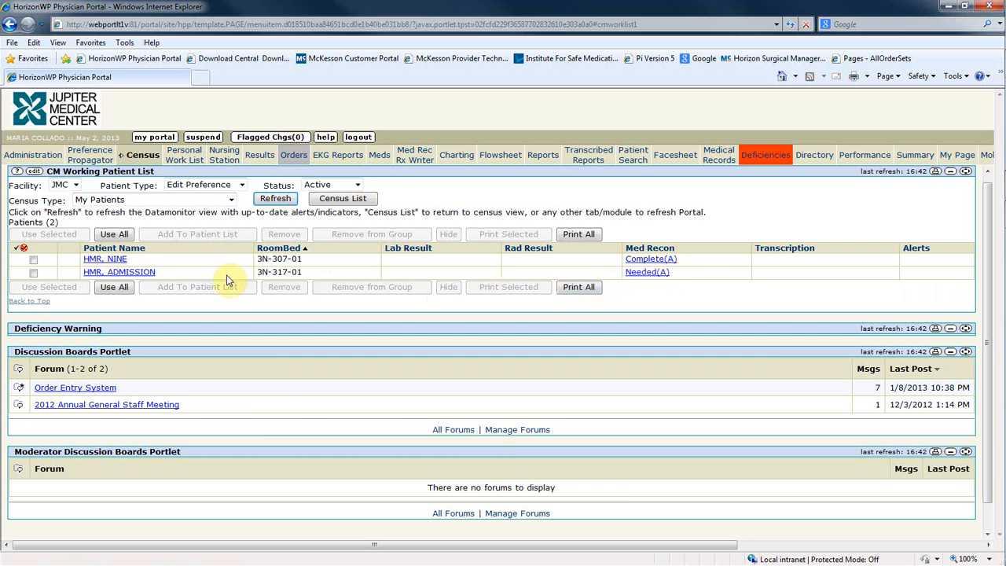
{"action": "left_click", "coordinate": [150, 274]}
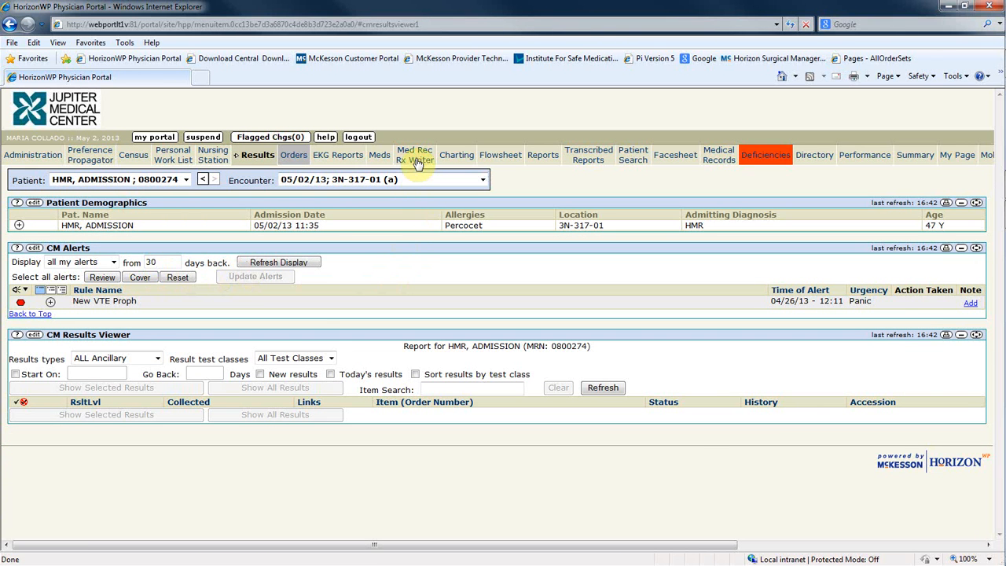
Launch Reconcile Medications for this patient and start an admission medication reconciliation
{"action": "left_click", "coordinate": [416, 160]}
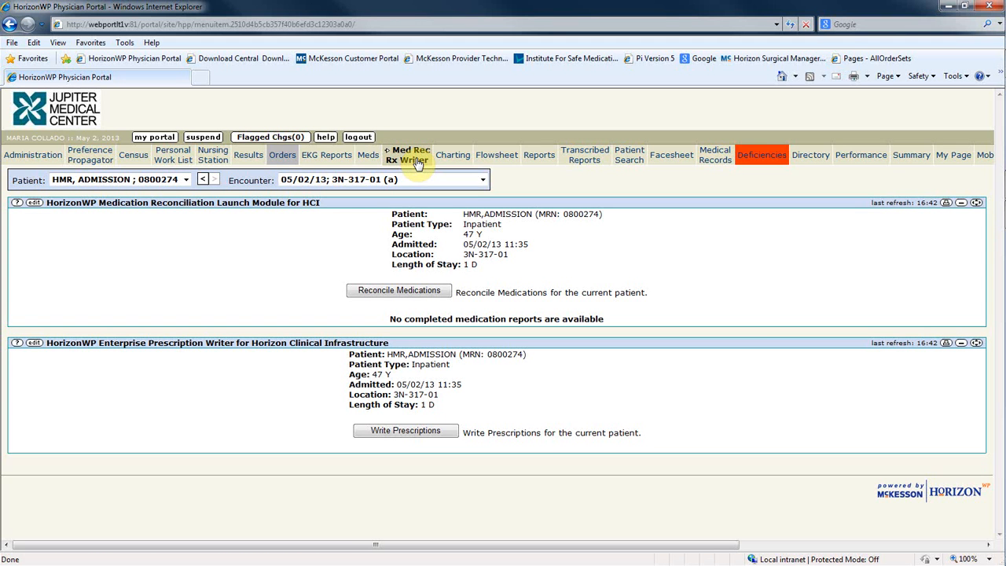
{"action": "left_click", "coordinate": [399, 291]}
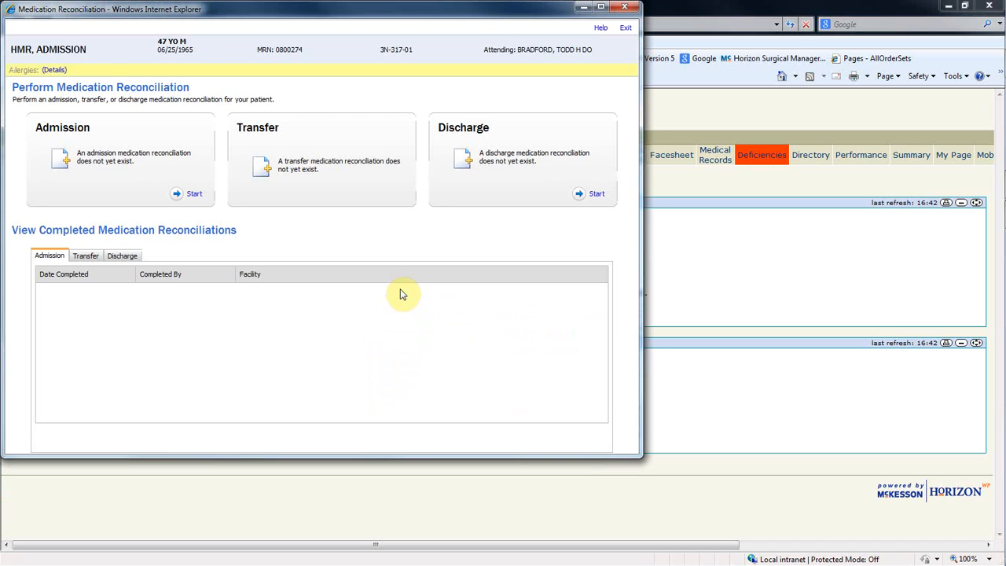
{"action": "left_click", "coordinate": [198, 196]}
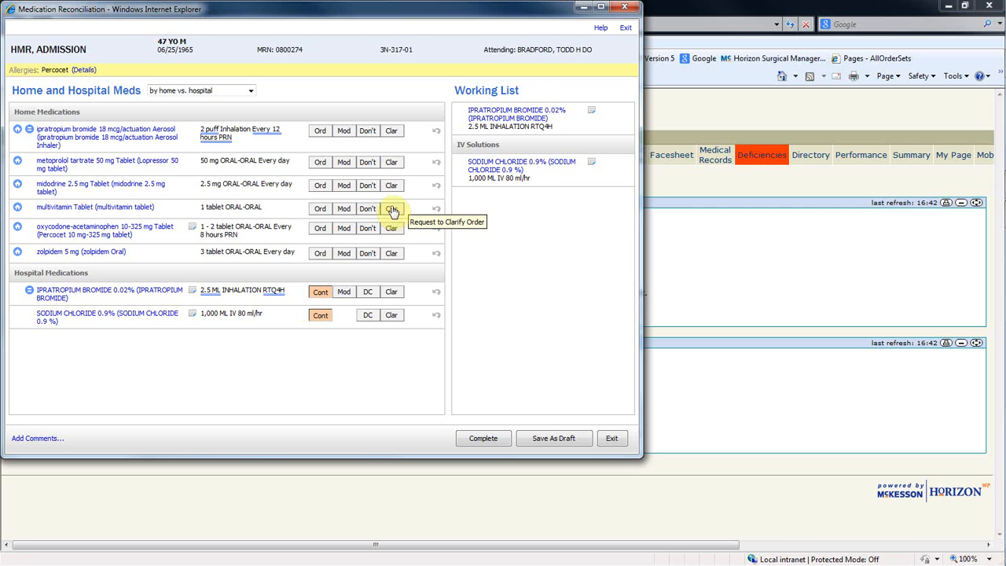
Order the home metoprolol tartrate for hospital use as Metoprolol Tab [ Lopressor ], 50 MG PO Q12H
{"action": "left_click", "coordinate": [320, 162]}
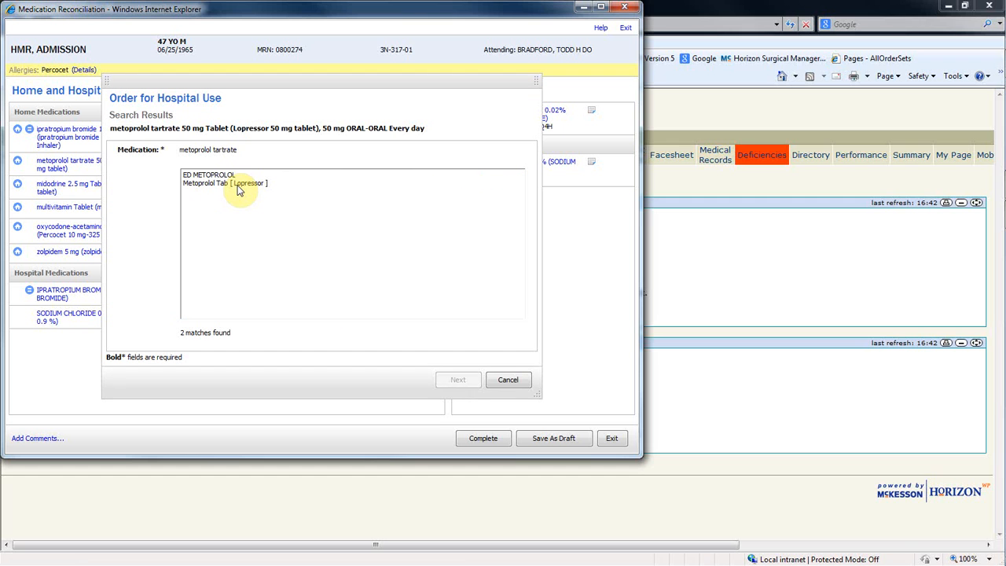
{"action": "left_click", "coordinate": [238, 185]}
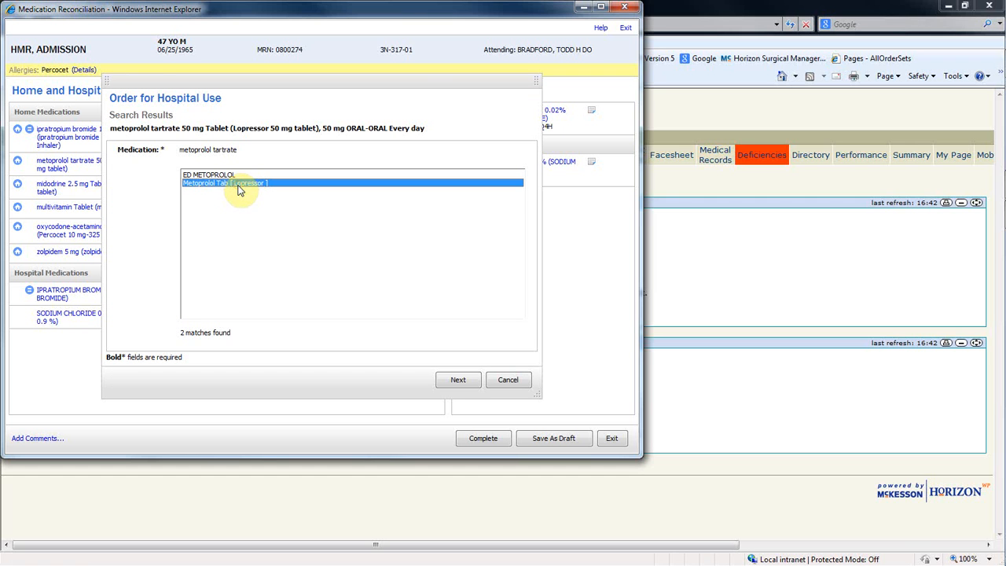
{"action": "left_click", "coordinate": [458, 379]}
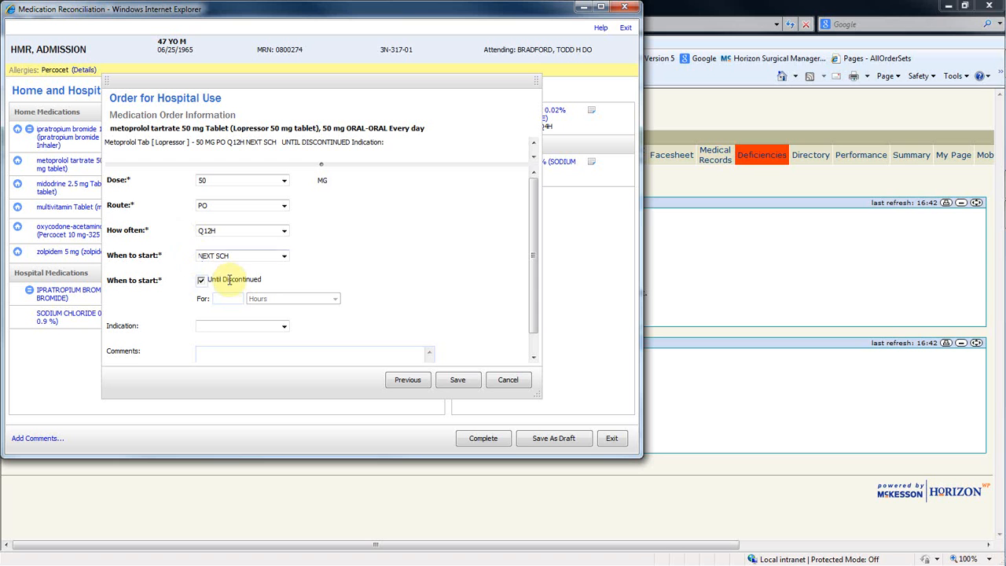
{"action": "left_click", "coordinate": [465, 382]}
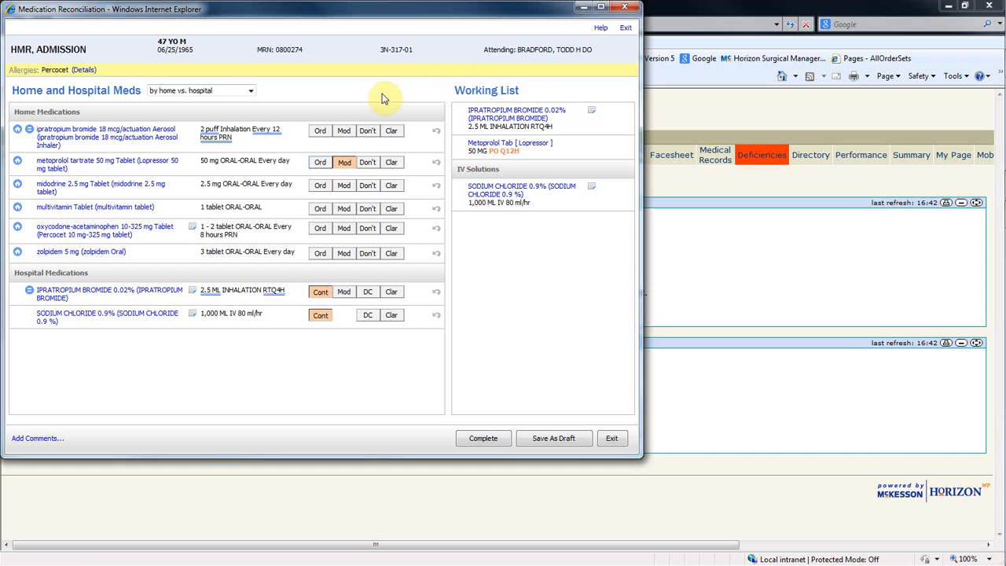
Modify the home midodrine for hospital use as Midodrine Tab [Proamatine] with a dose of 10 MG PO Q8H
{"action": "left_click", "coordinate": [342, 186]}
{"action": "left_click", "coordinate": [267, 175]}
{"action": "left_click", "coordinate": [459, 380]}
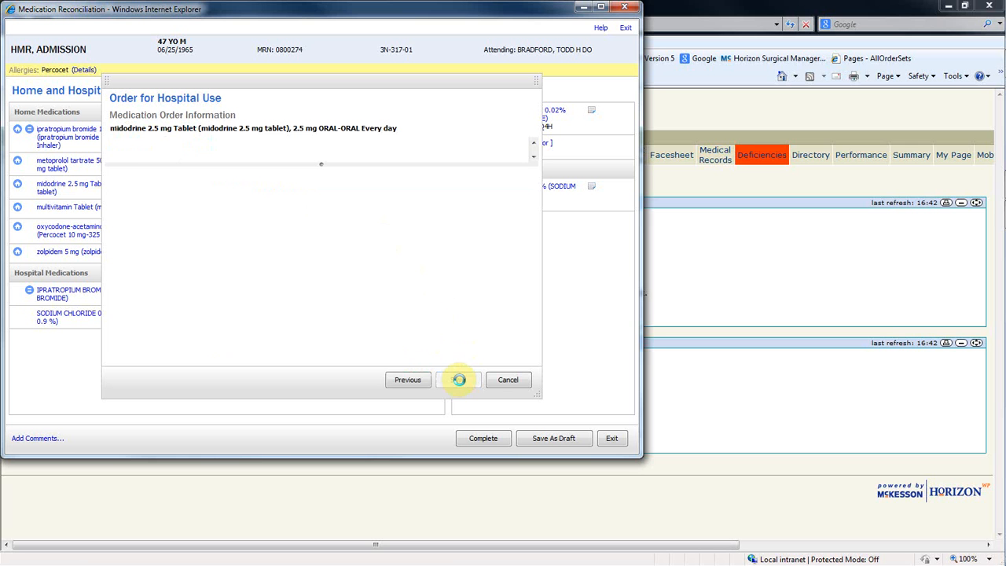
{"action": "left_click", "coordinate": [284, 180]}
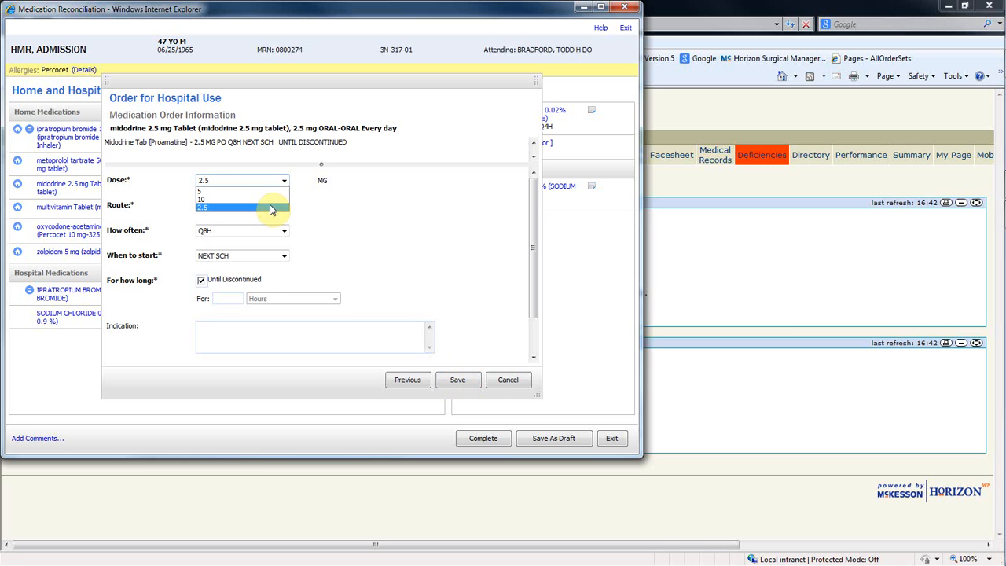
{"action": "left_click", "coordinate": [272, 199]}
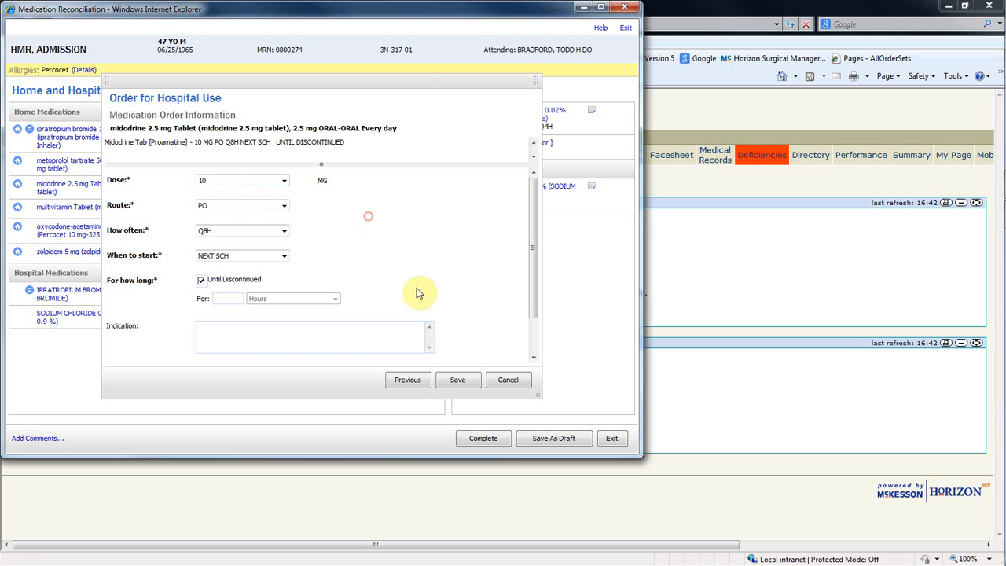
{"action": "left_click", "coordinate": [459, 379]}
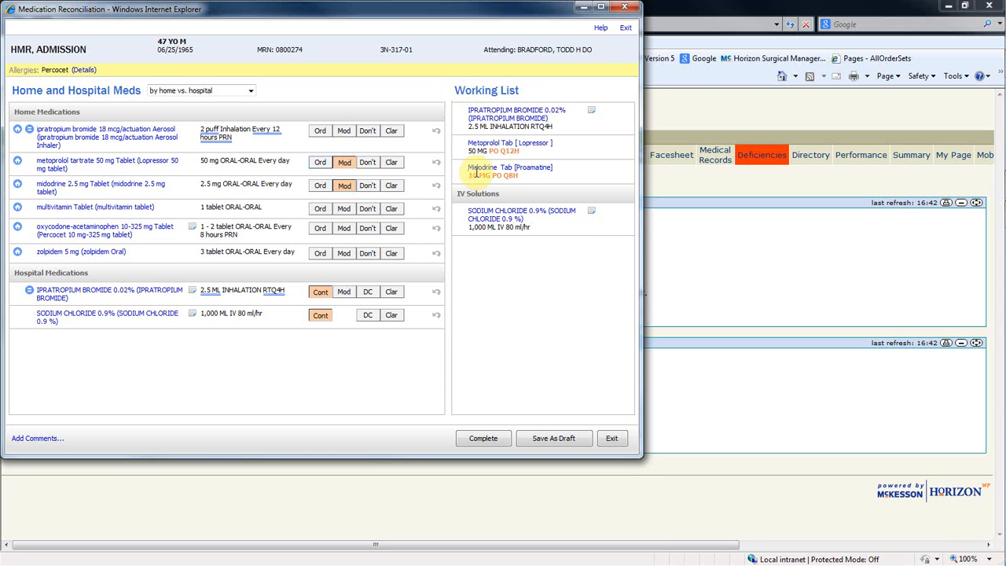
Mark the home multivitamin tablet and the home ipratropium bromide aerosol inhaler as Don't order
{"action": "left_click", "coordinate": [368, 209]}
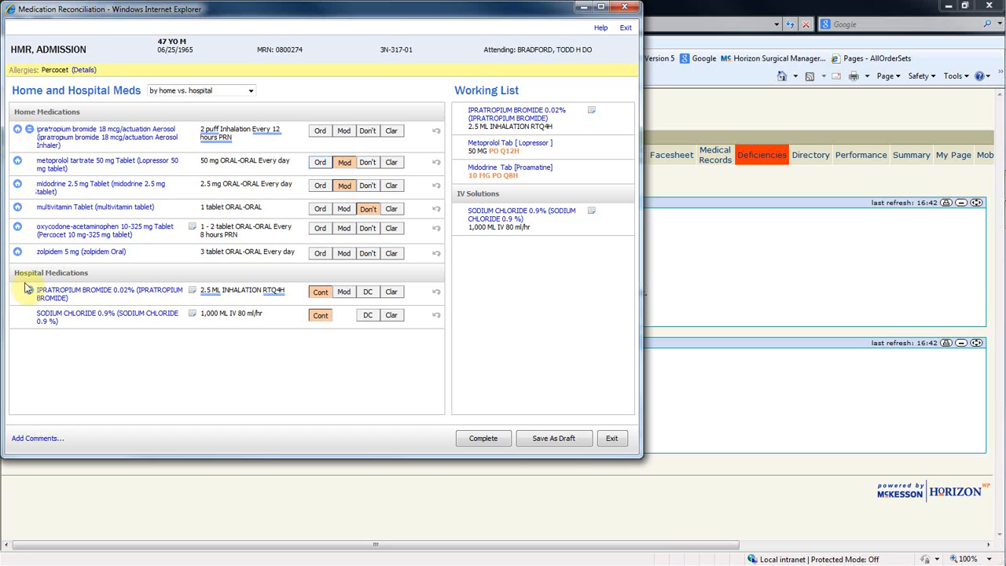
{"action": "mouse_move", "coordinate": [29, 292]}
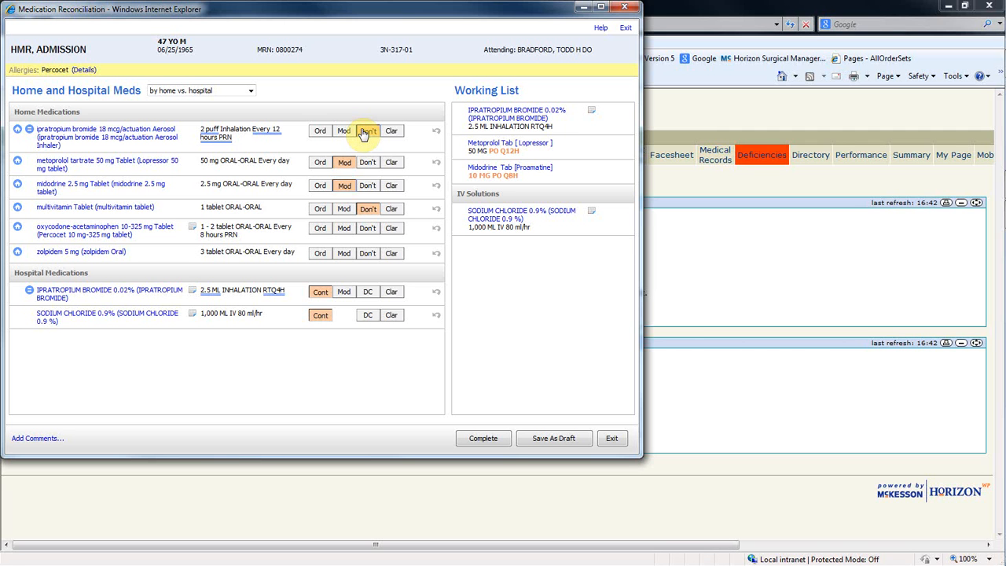
Request clarification of the home zolpidem order, adding "please clarify this order" to the question, and save it
{"action": "left_click", "coordinate": [400, 253]}
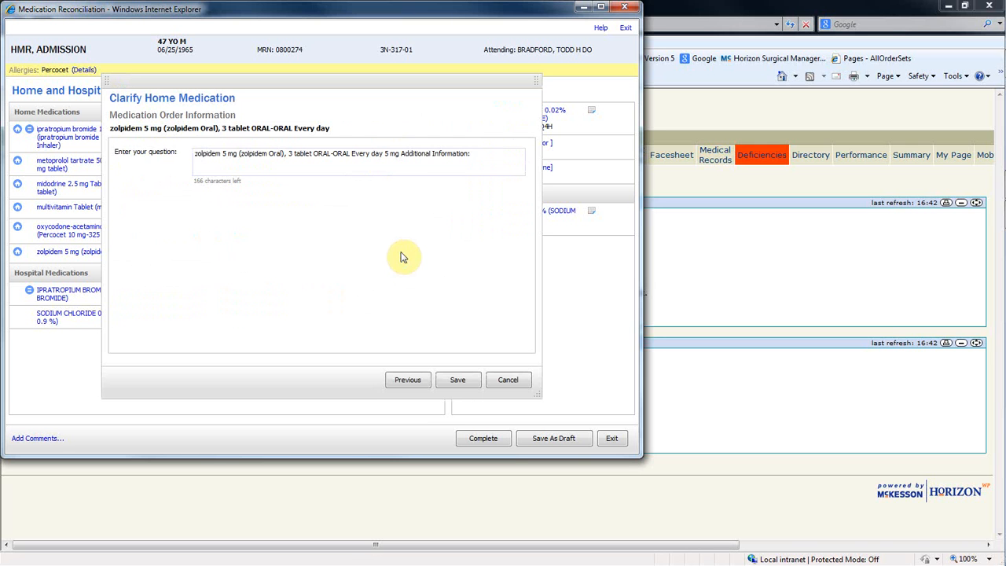
{"action": "left_click", "coordinate": [493, 154]}
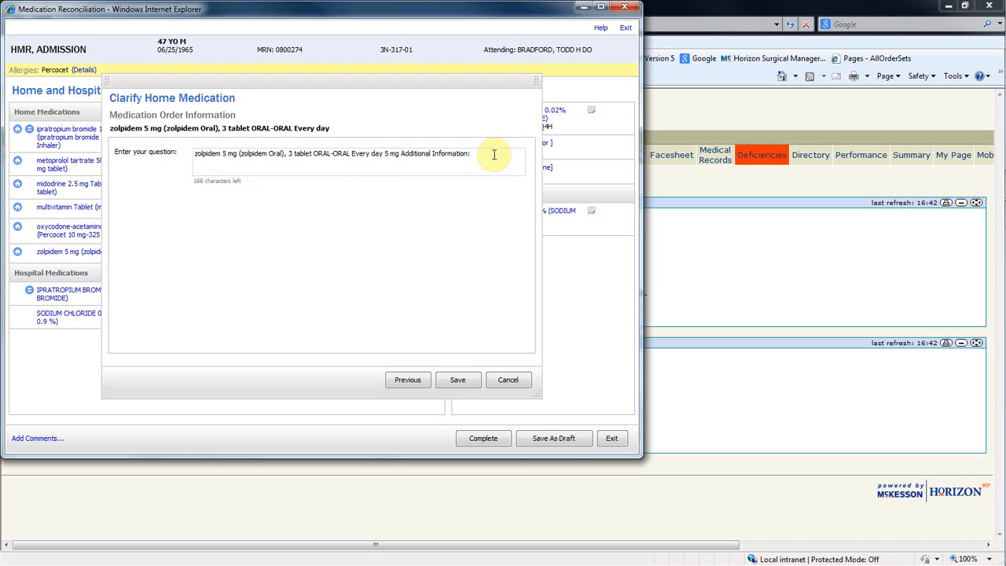
{"action": "type", "text": "please clarify this order"}
{"action": "left_click", "coordinate": [459, 381]}
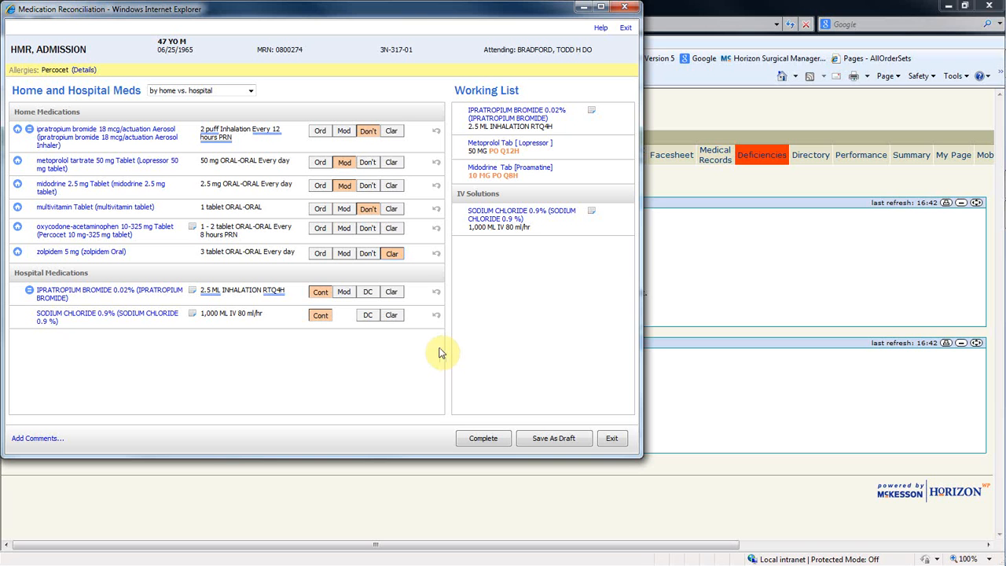
{"action": "left_click", "coordinate": [315, 235]}
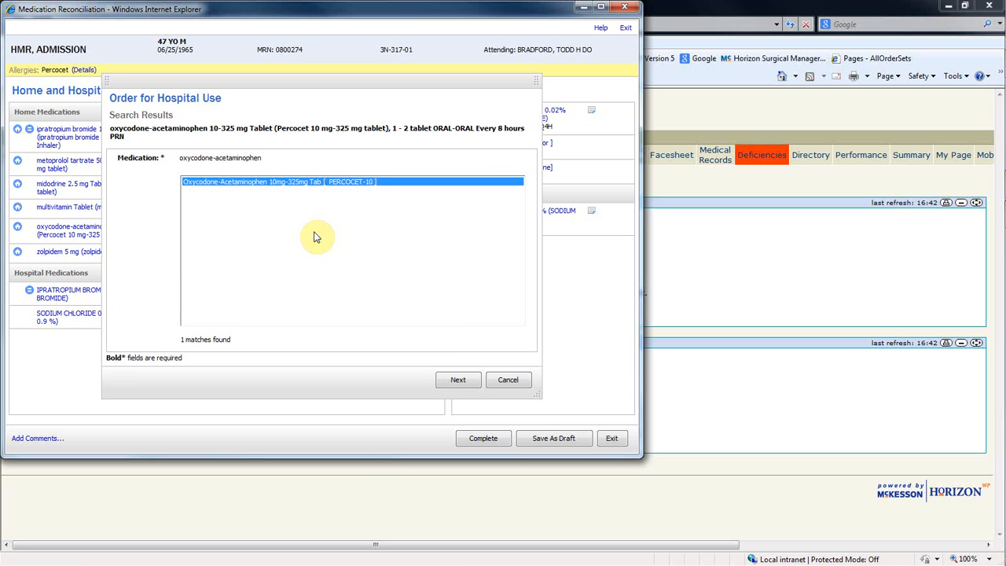
{"action": "left_click", "coordinate": [459, 378]}
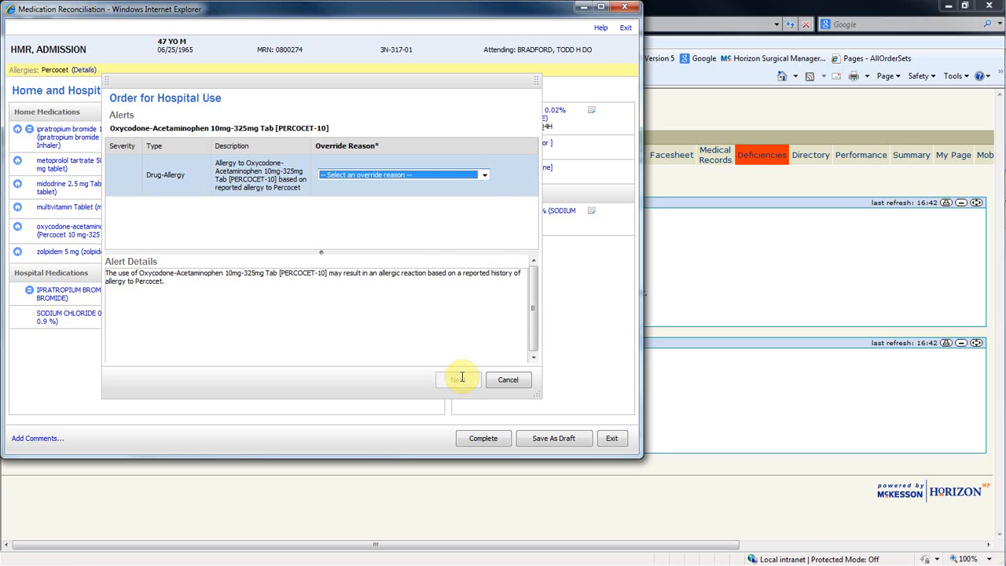
{"action": "left_click", "coordinate": [506, 379]}
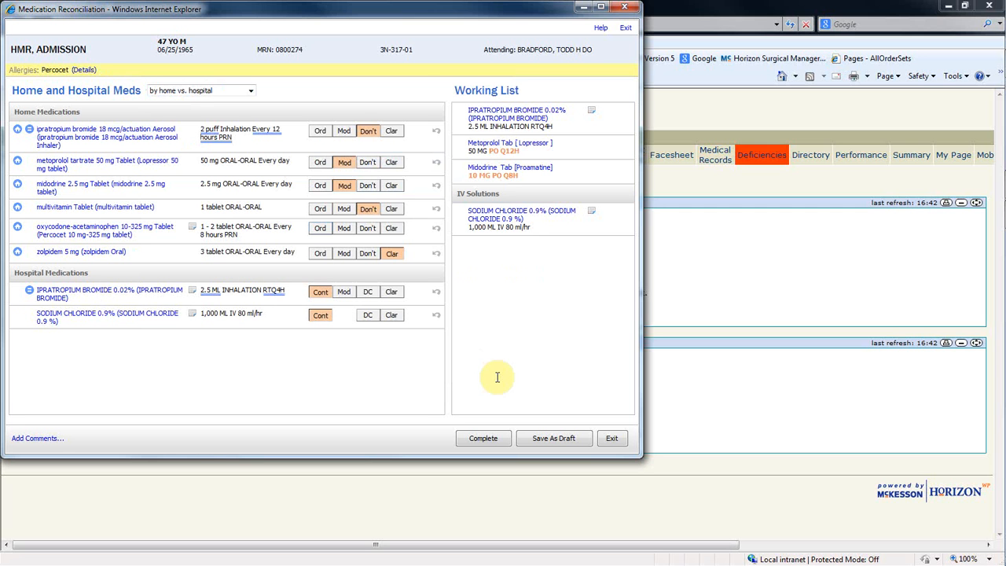
Mark the home oxycodone-acetaminophen tablet as Don't order and complete the admission reconciliation
{"action": "left_click", "coordinate": [367, 228]}
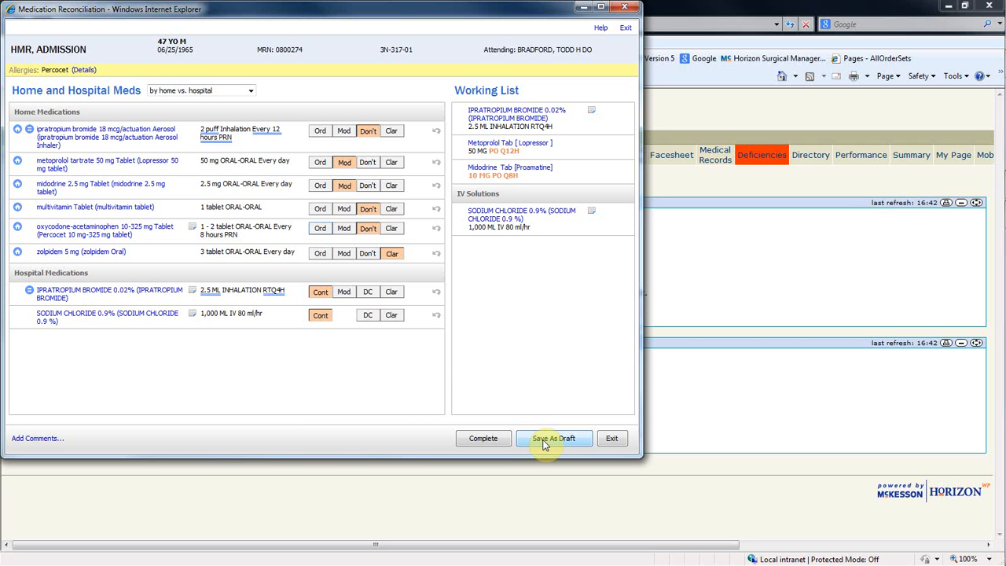
{"action": "left_click", "coordinate": [479, 442]}
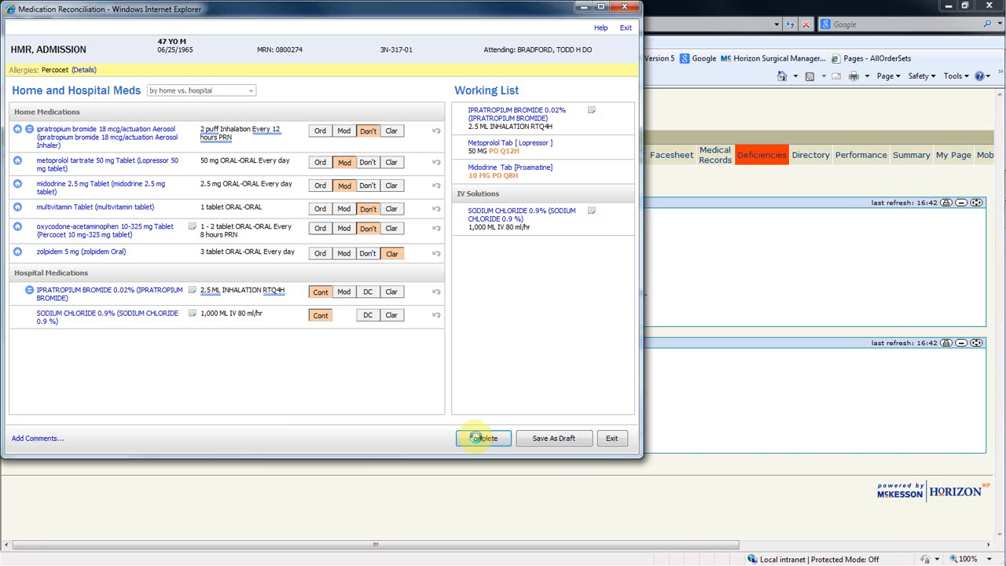